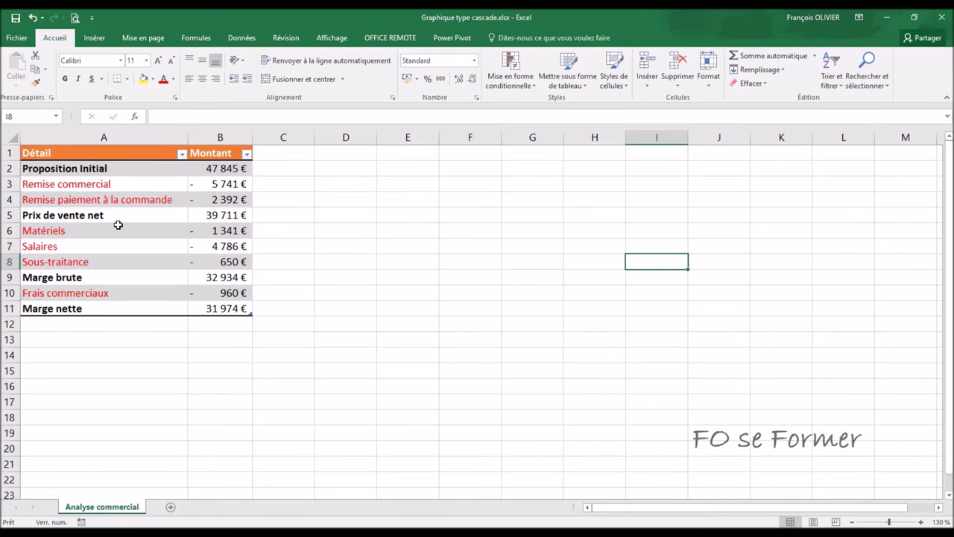
Insert a Cascade waterfall chart of the margin table's Montant amounts.
click(99, 213)
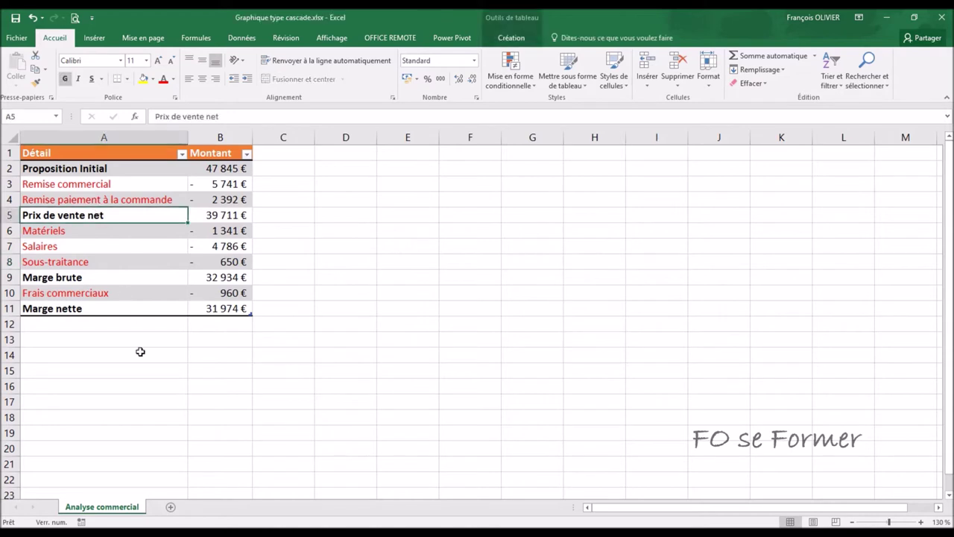
click(97, 38)
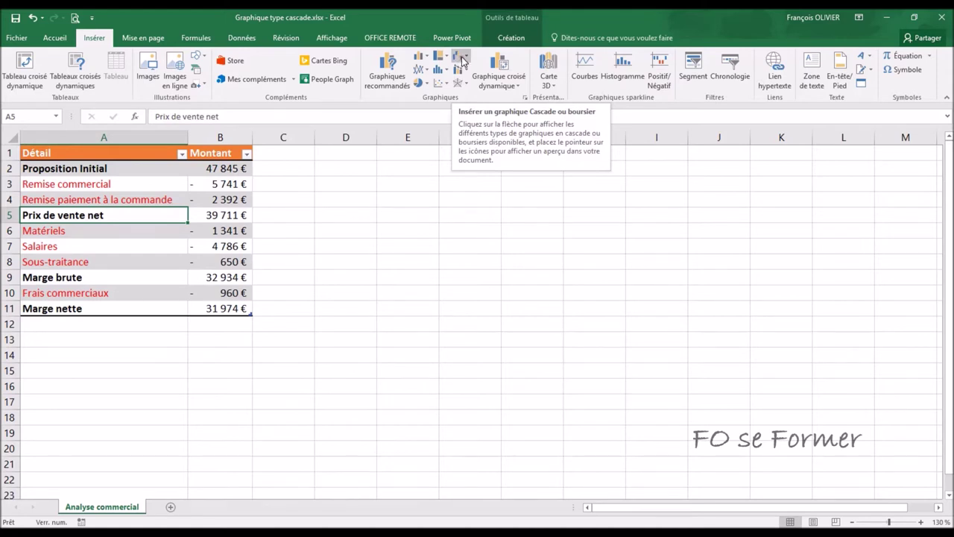
click(462, 61)
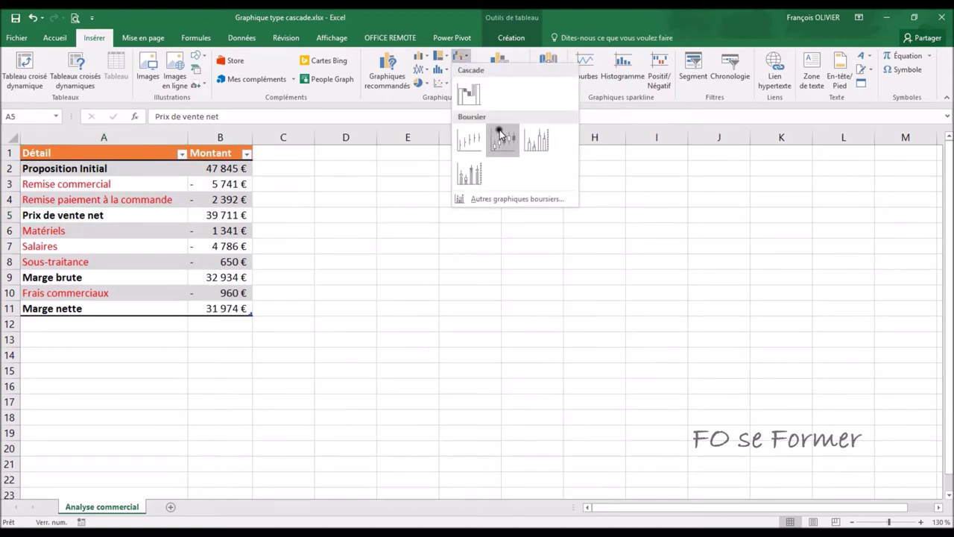
click(469, 100)
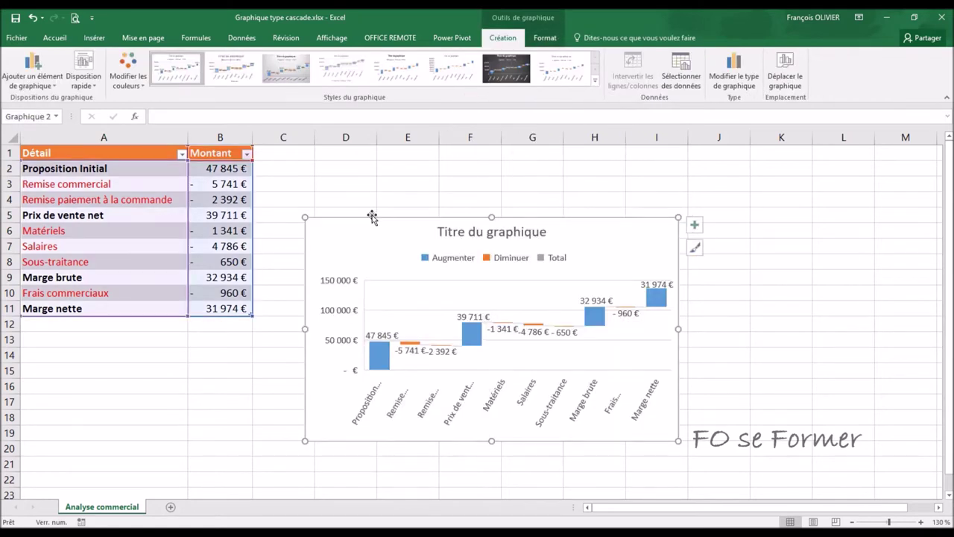
Move the chart beside the table, stretch it across columns C–M, and delete its title.
drag(372, 215, 325, 152)
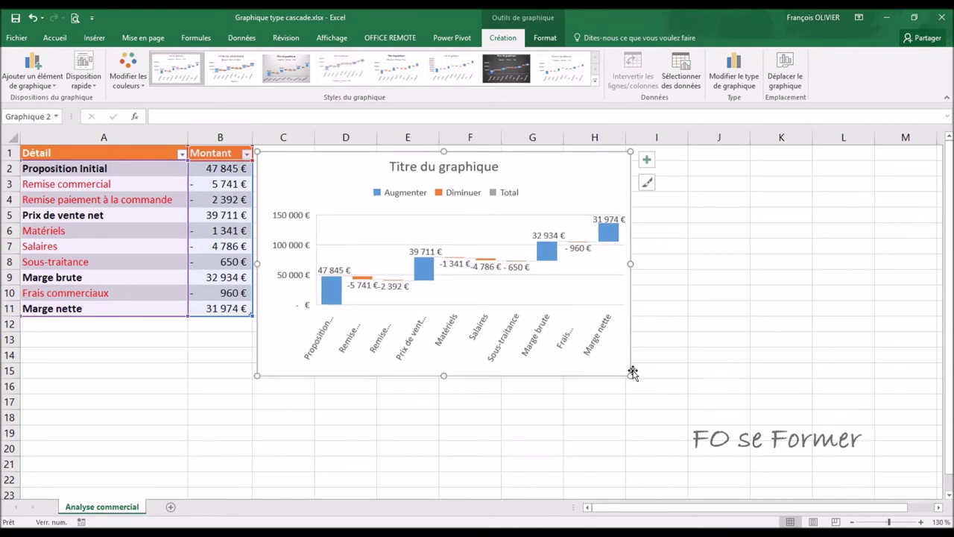
drag(628, 374, 900, 453)
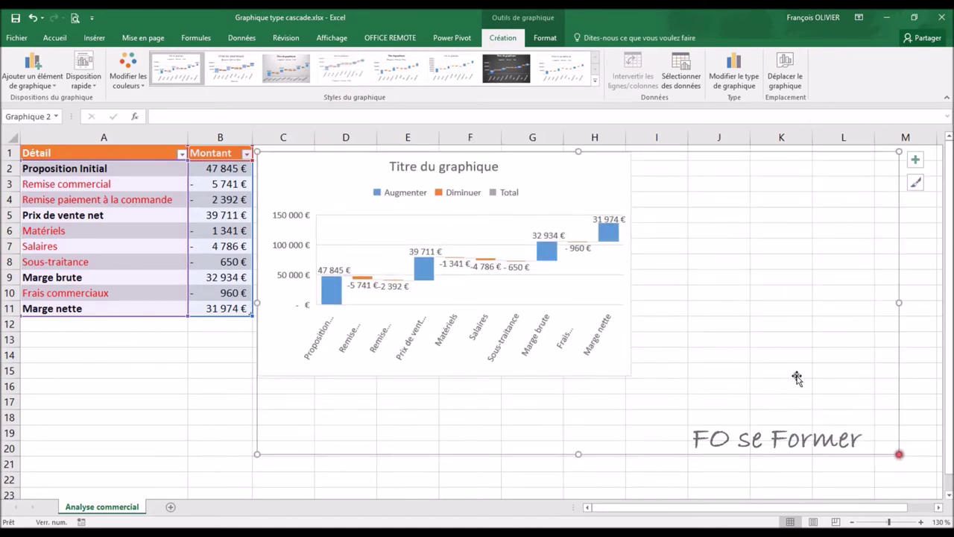
click(617, 165)
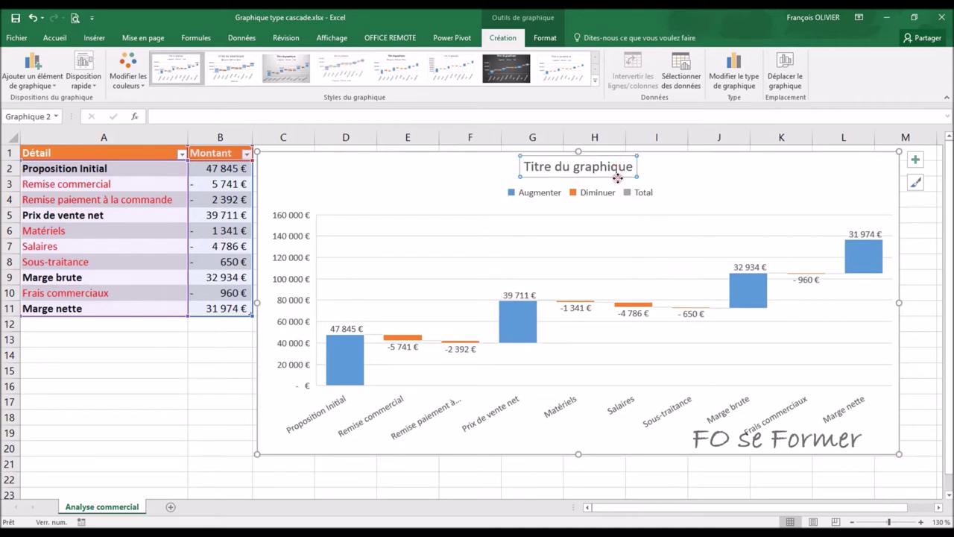
key(Delete)
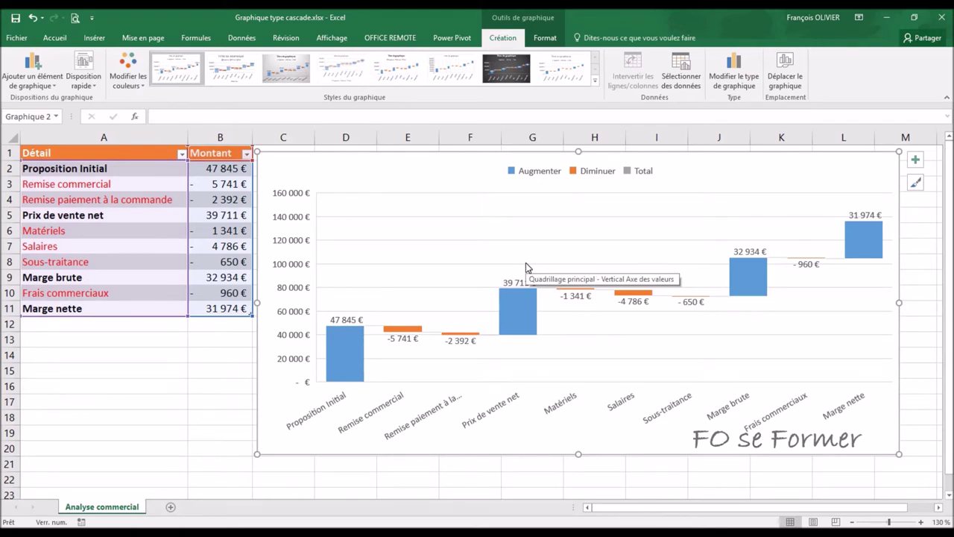
drag(625, 507, 673, 503)
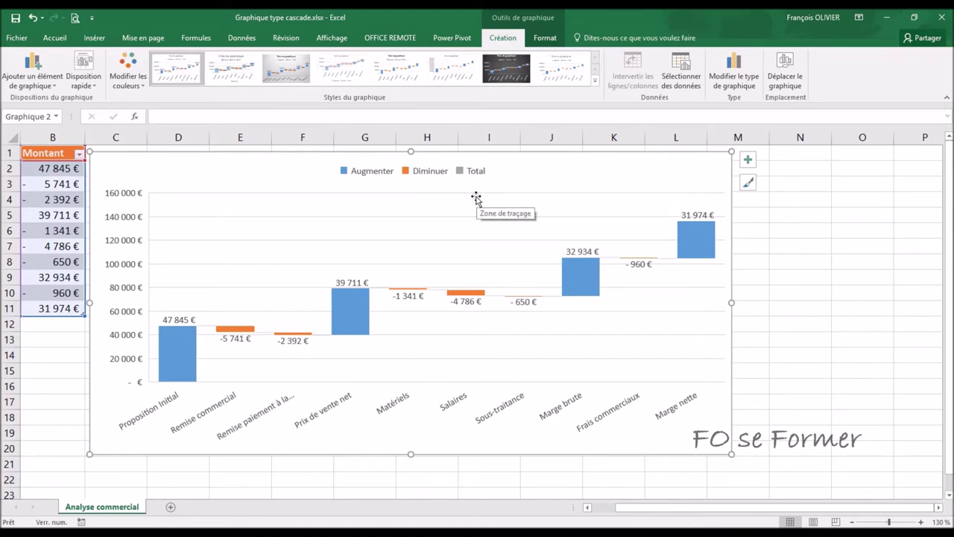
mouse_move(180, 371)
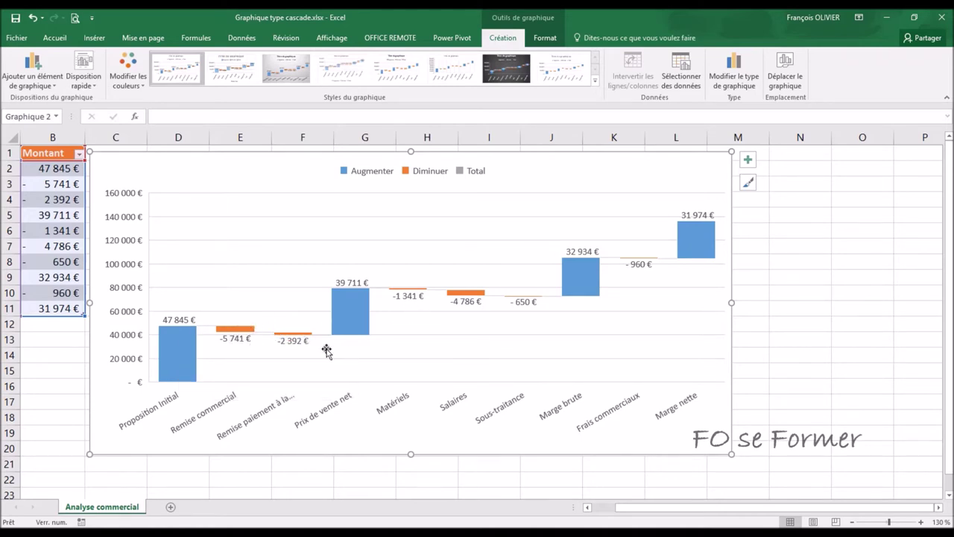
Set the Proposition Initial bar as a total with Définir en tant que total.
click(170, 356)
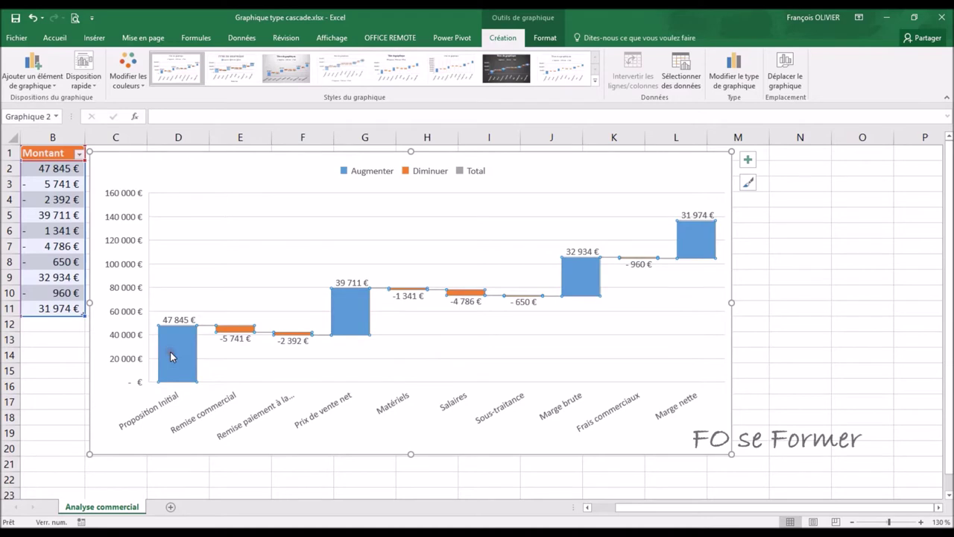
click(170, 356)
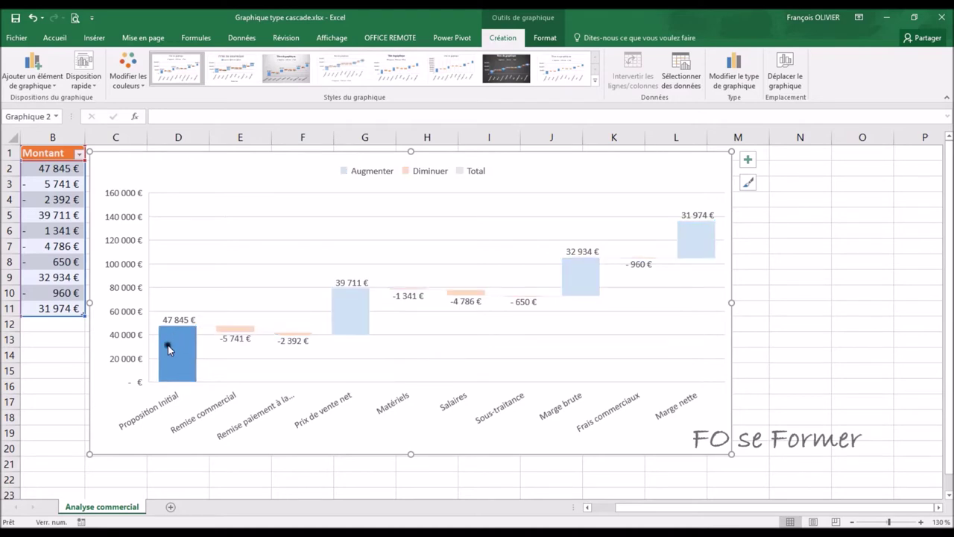
right_click(178, 348)
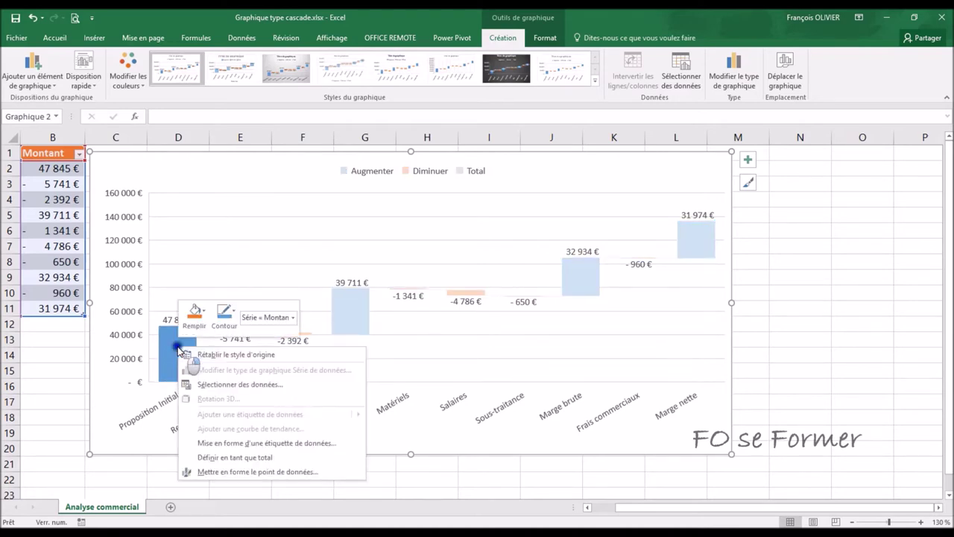
click(237, 471)
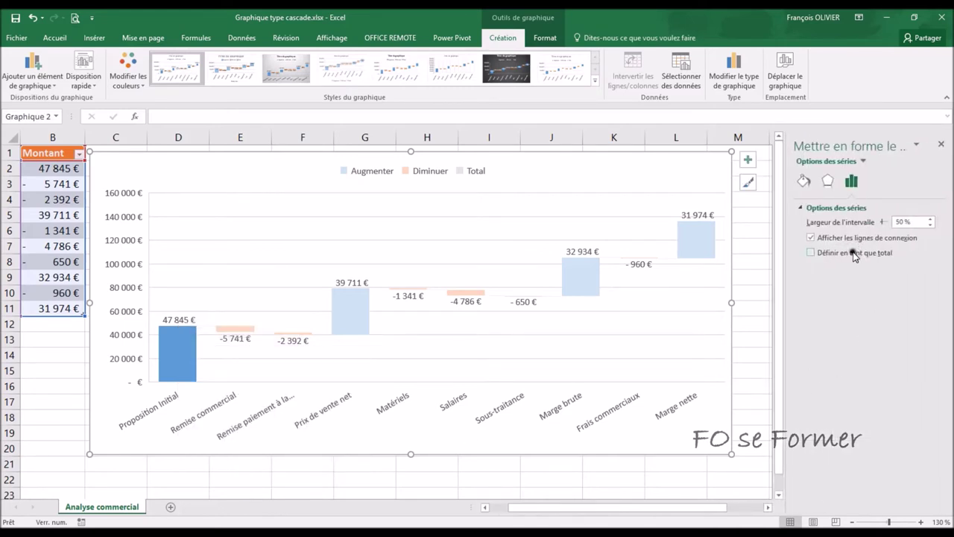
click(812, 253)
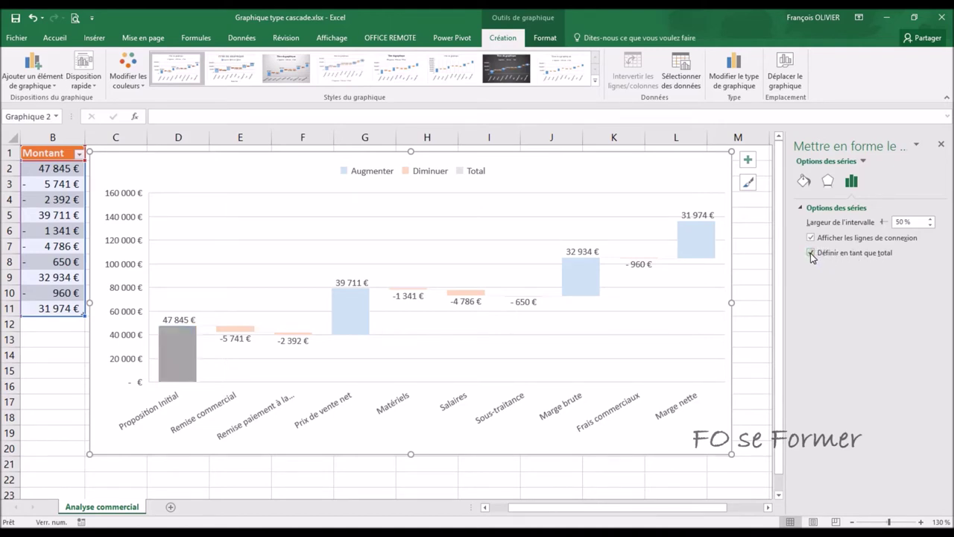
Set the Prix de vente net, Marge brute and Marge nette bars as totals too.
mouse_move(356, 315)
click(356, 315)
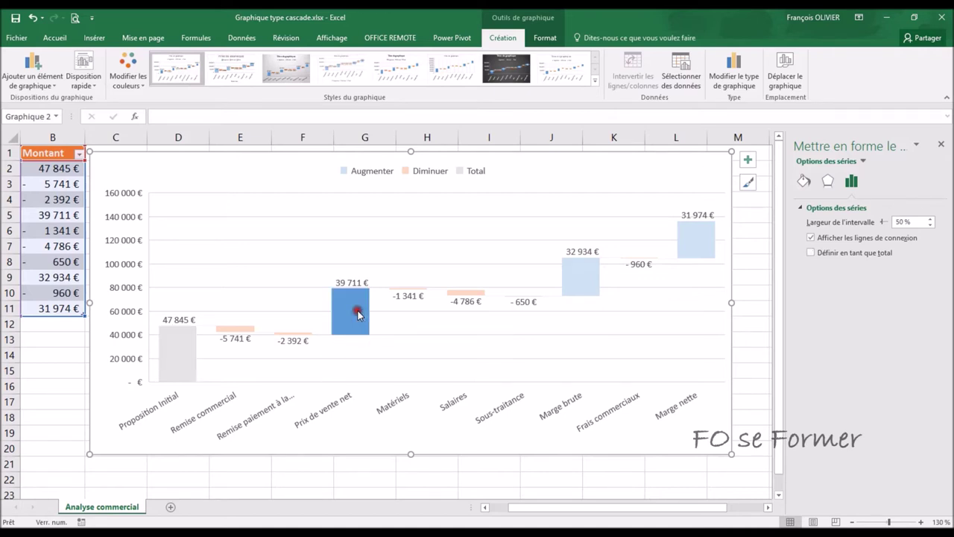
click(812, 252)
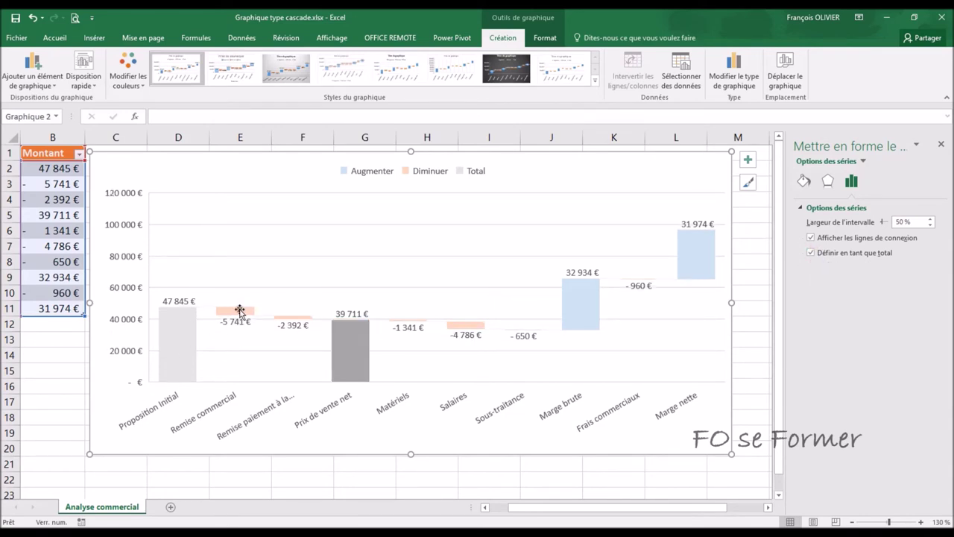
click(588, 324)
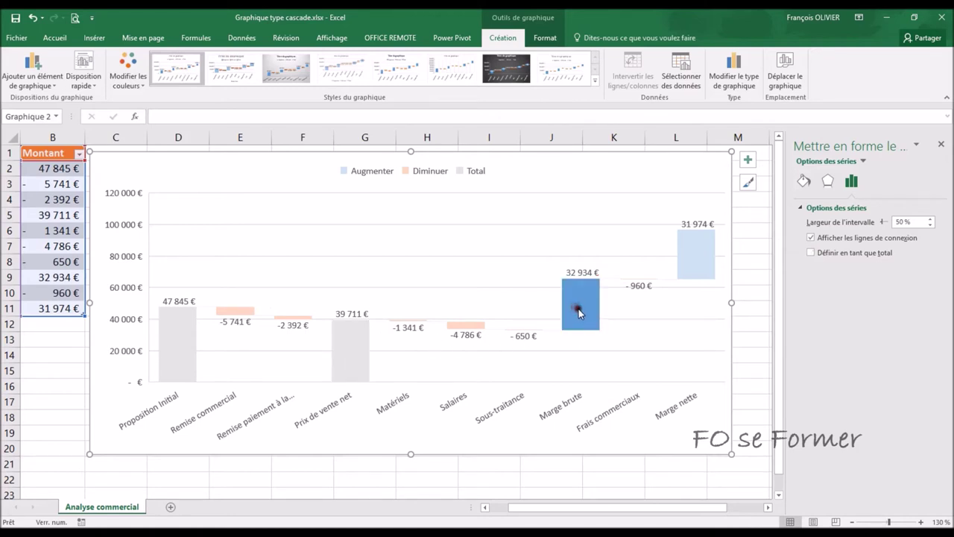
click(811, 256)
click(713, 264)
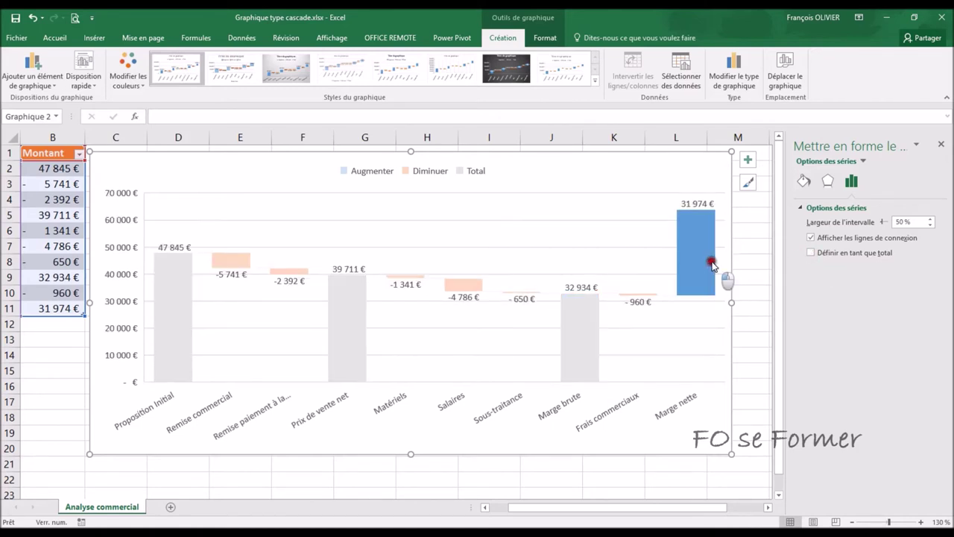
click(814, 254)
click(681, 249)
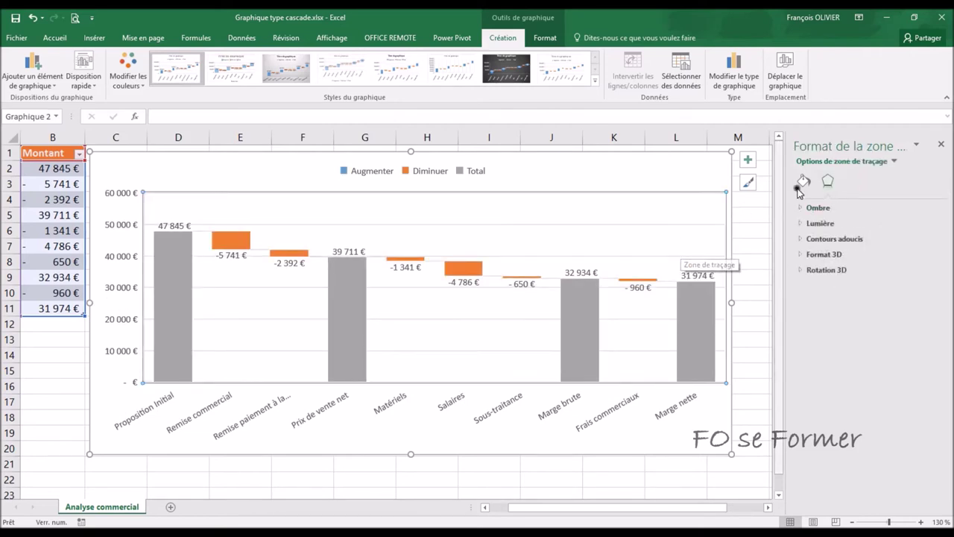
Close the Format pane, check the bar values, and scroll the sheet back to column A.
click(941, 144)
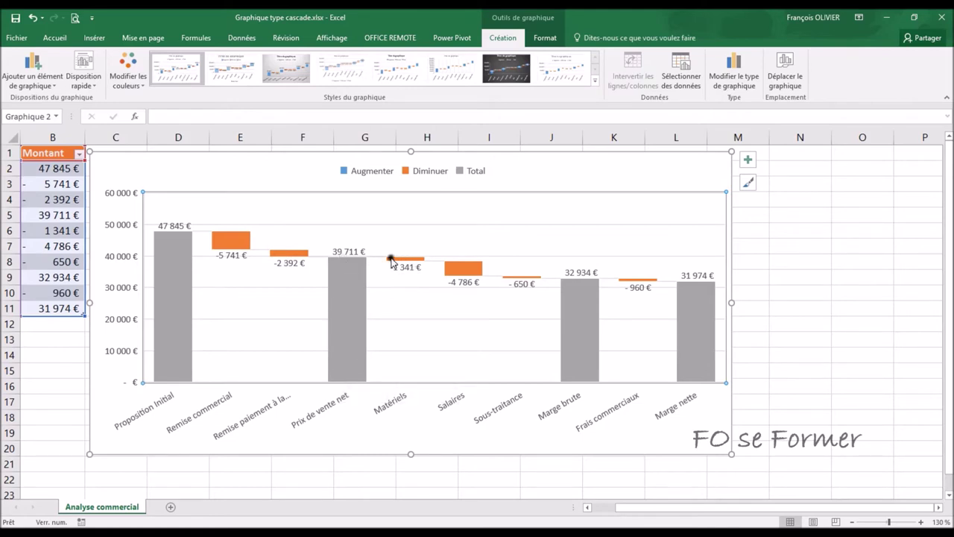
mouse_move(472, 278)
mouse_move(594, 326)
mouse_move(686, 377)
drag(634, 506, 558, 507)
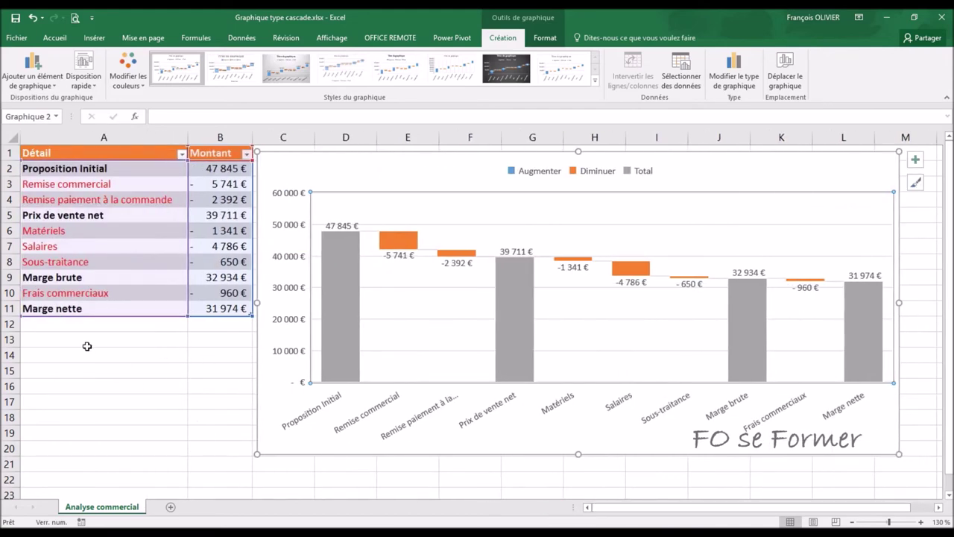
Insert a blank row above Frais commerciaux at row 10.
click(9, 293)
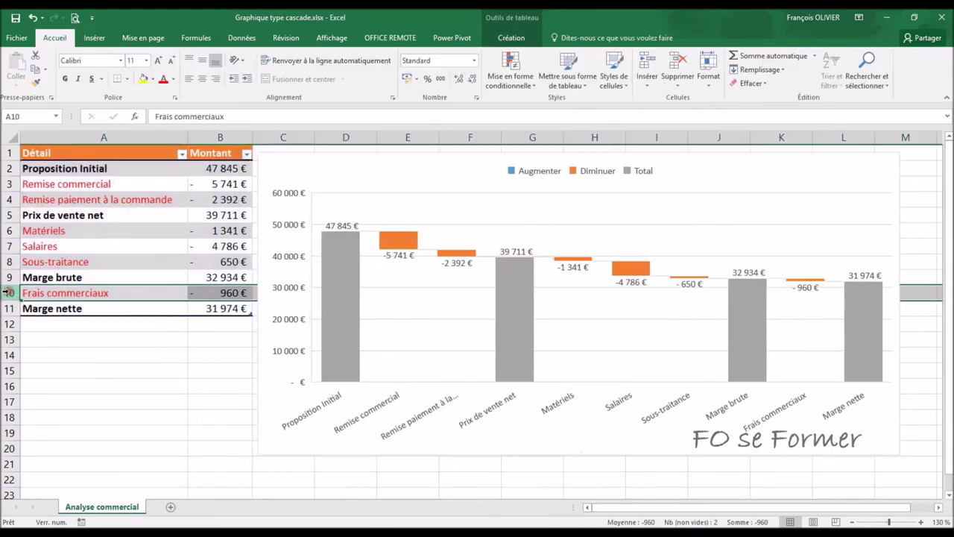
right_click(6, 292)
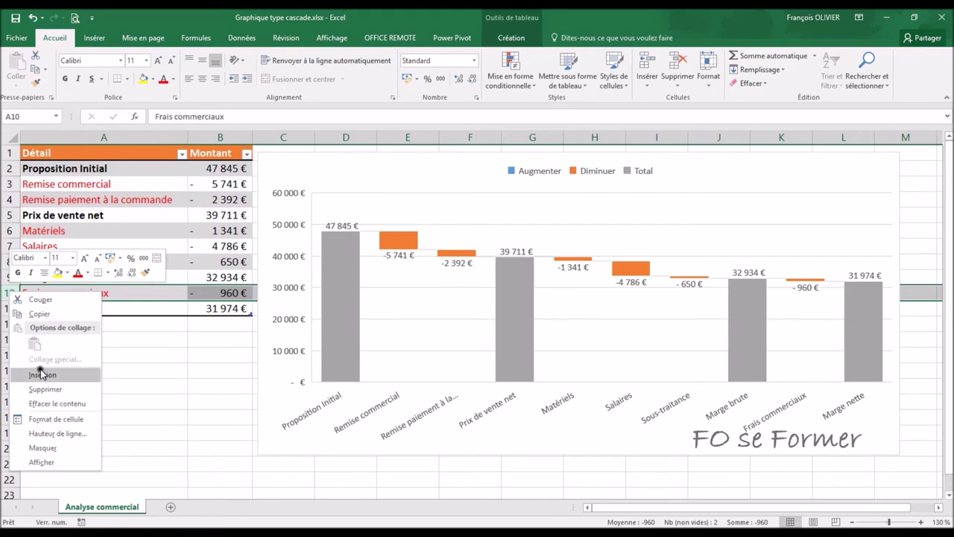
click(42, 368)
Label the new row 'Pénalité sous traitant' in A10 and enter 422 in B10.
click(73, 290)
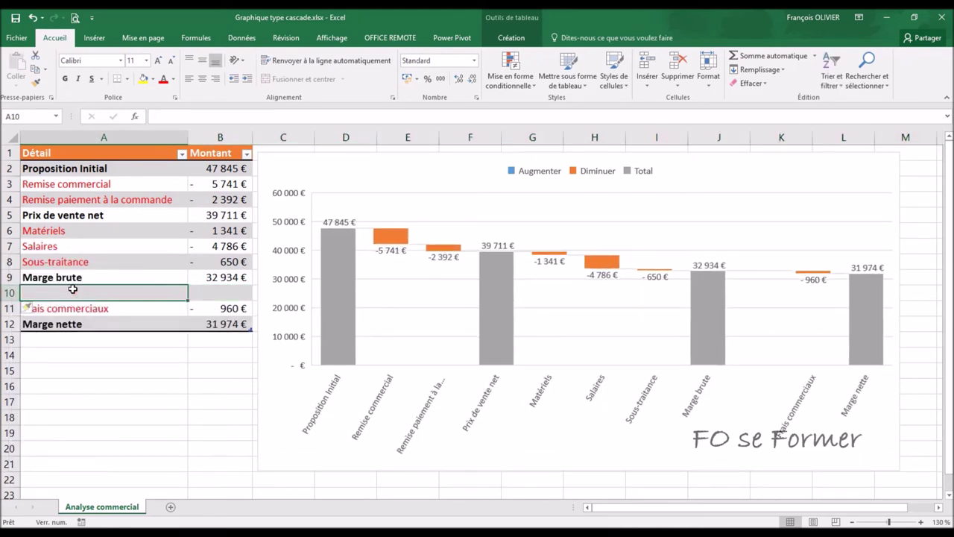
text(Péna)
text(lité)
text(ous tr)
text(ati)
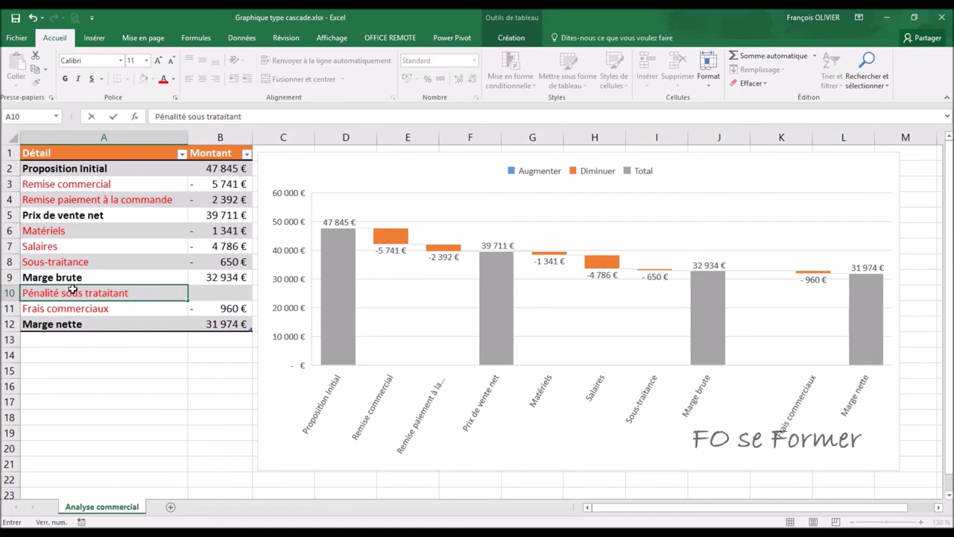
key(BackSpace)
key(BackSpace)
key(BackSpace)
key(BackSpace)
key(BackSpace)
text(nt)
click(240, 293)
text(+)
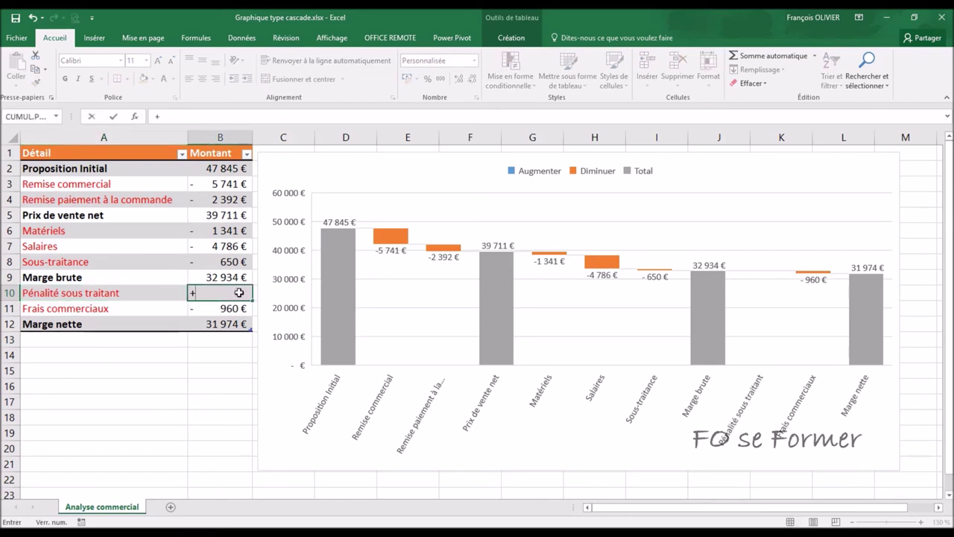
text(422)
key(Return)
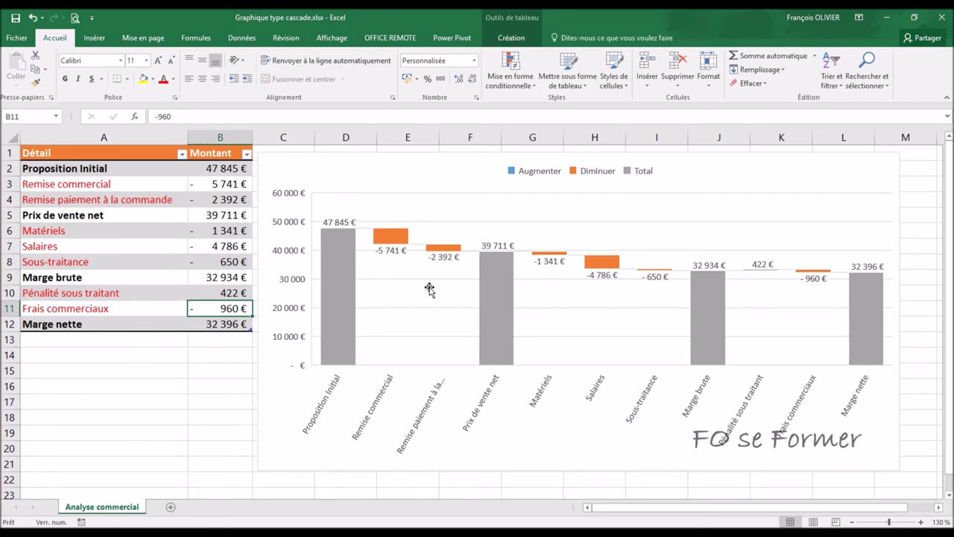
click(239, 293)
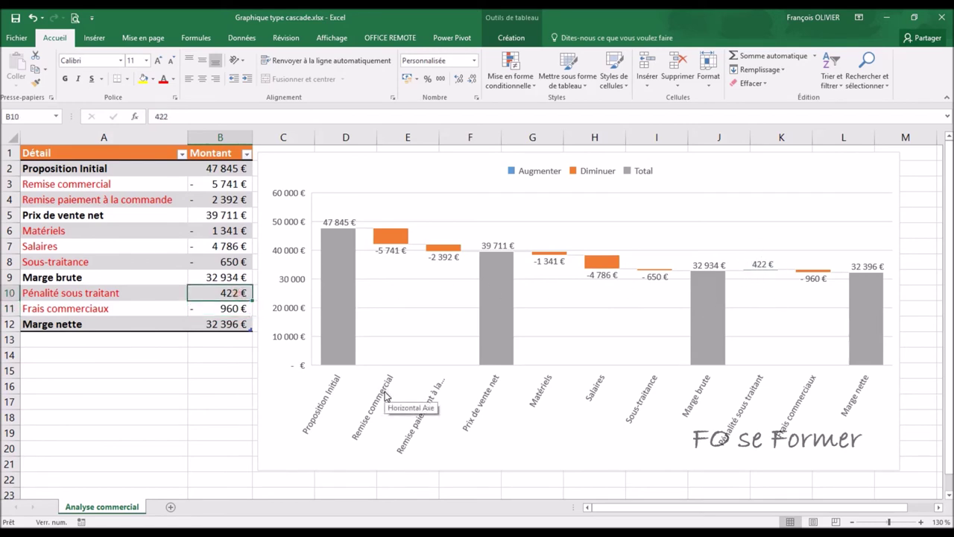
Change the penalty amount in B10 to 1422 and check its new bar's value.
text(1422)
key(Return)
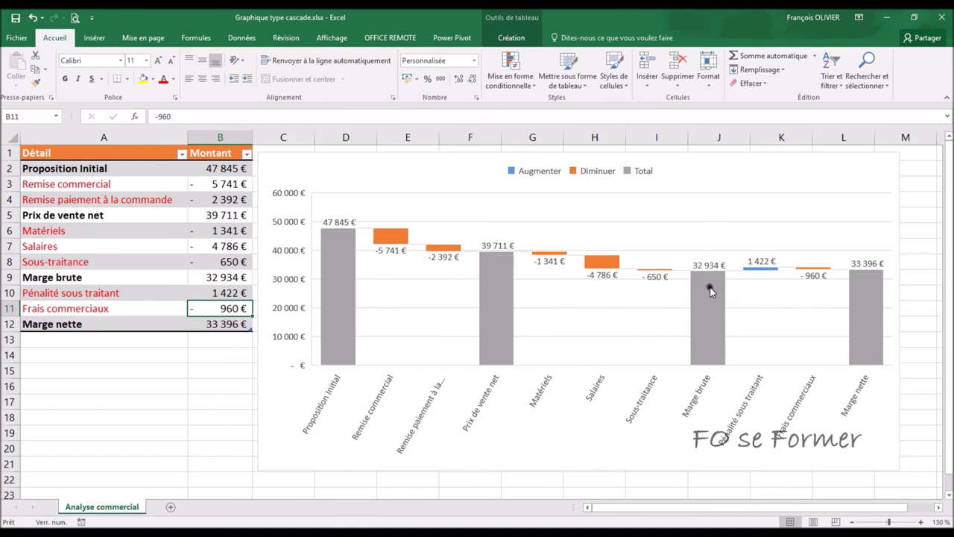
mouse_move(711, 278)
mouse_move(770, 273)
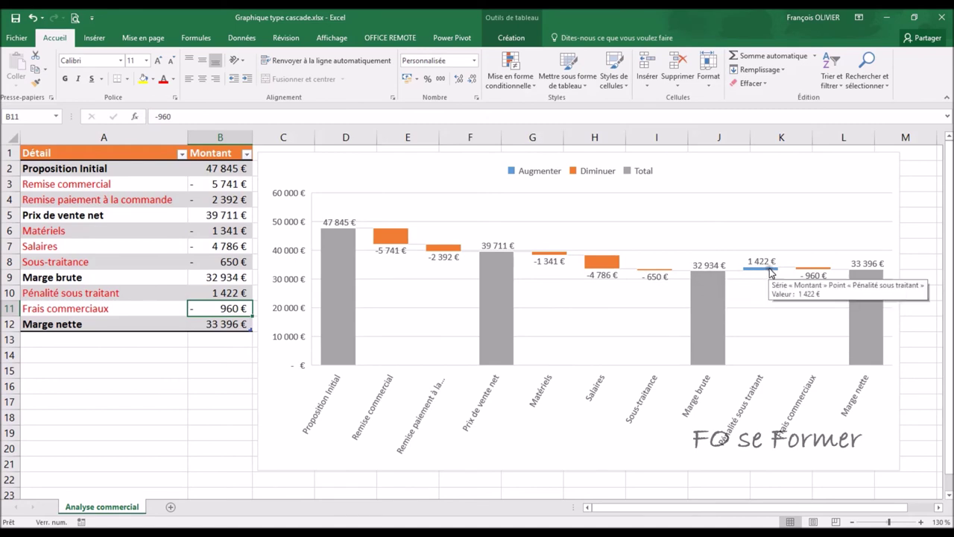